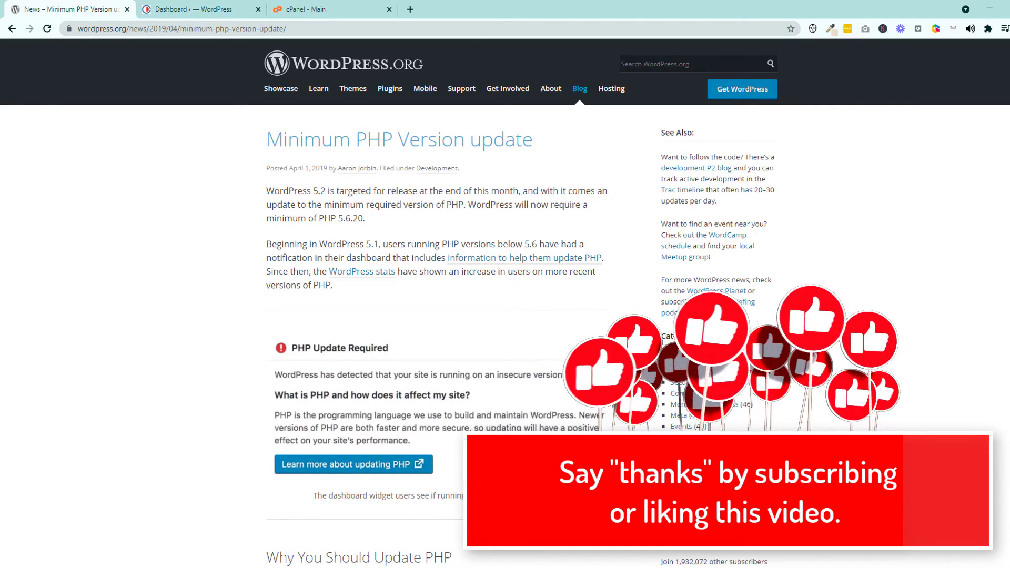
Go to Dashboard > Updates and review the two plugin updates, including All-in-One WP Migration
scroll(347, 242, down, 2)
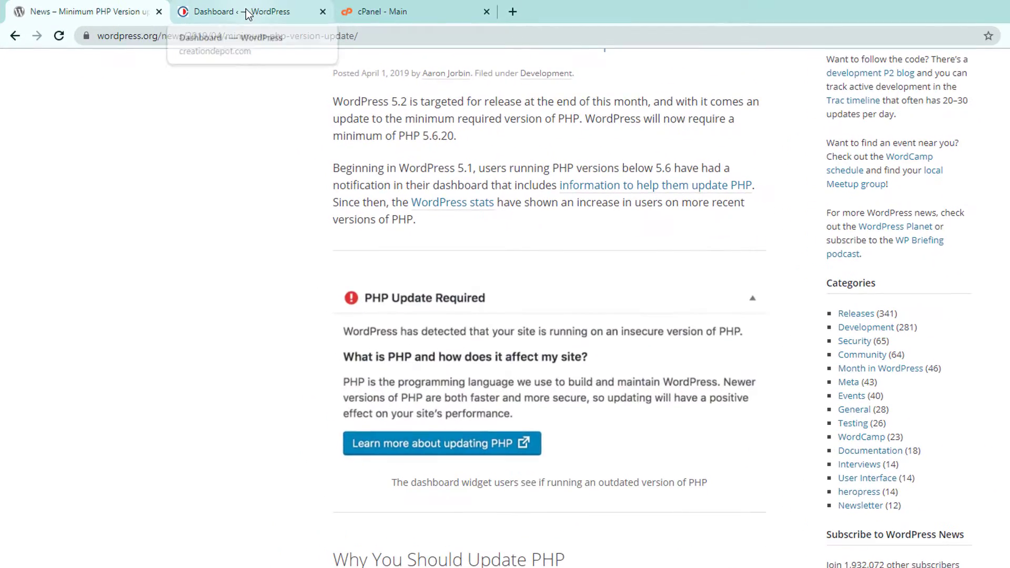
click(245, 9)
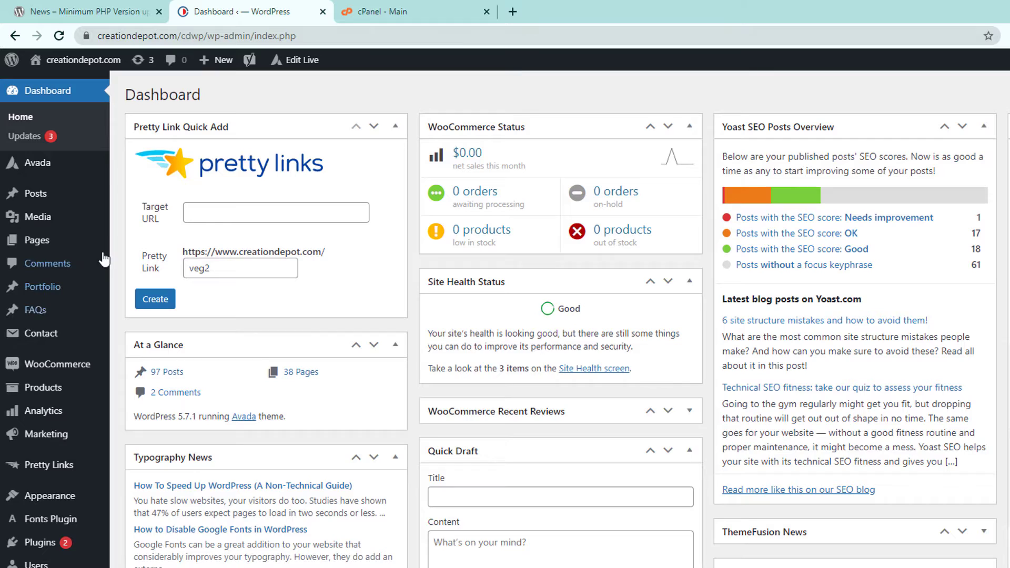
click(43, 138)
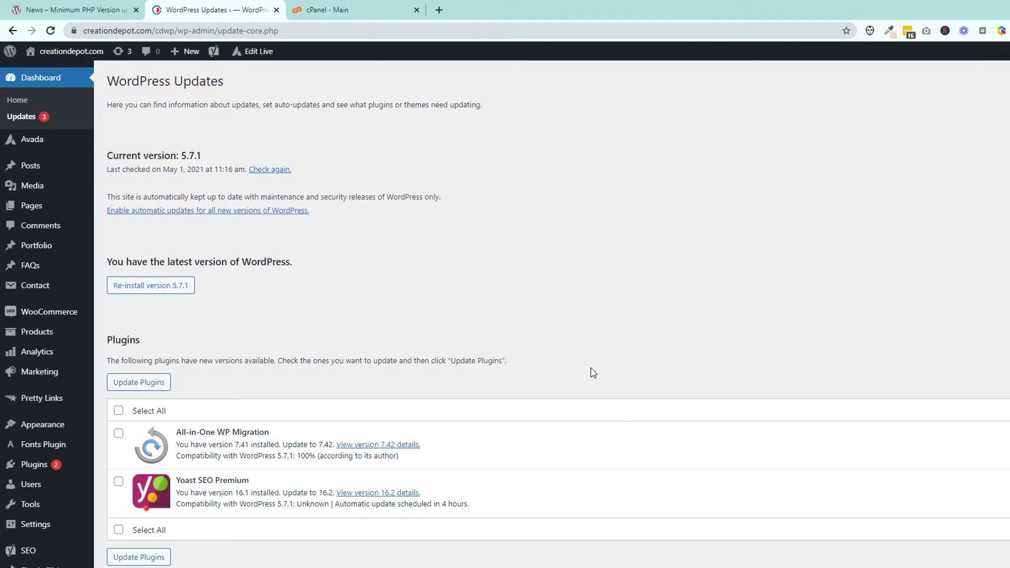
scroll(454, 368, down, 2)
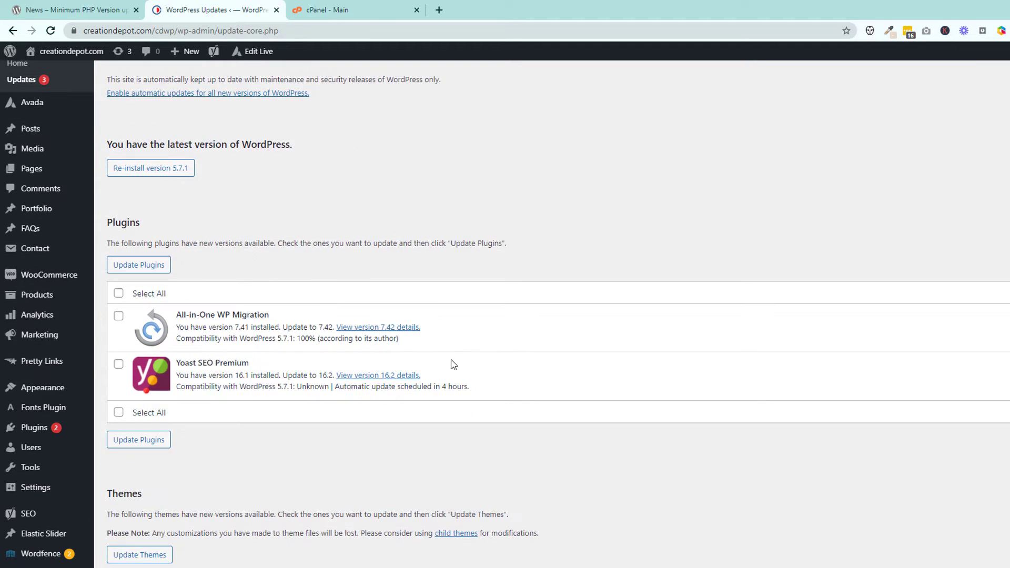
scroll(454, 362, up, 3)
scroll(454, 358, down, 2)
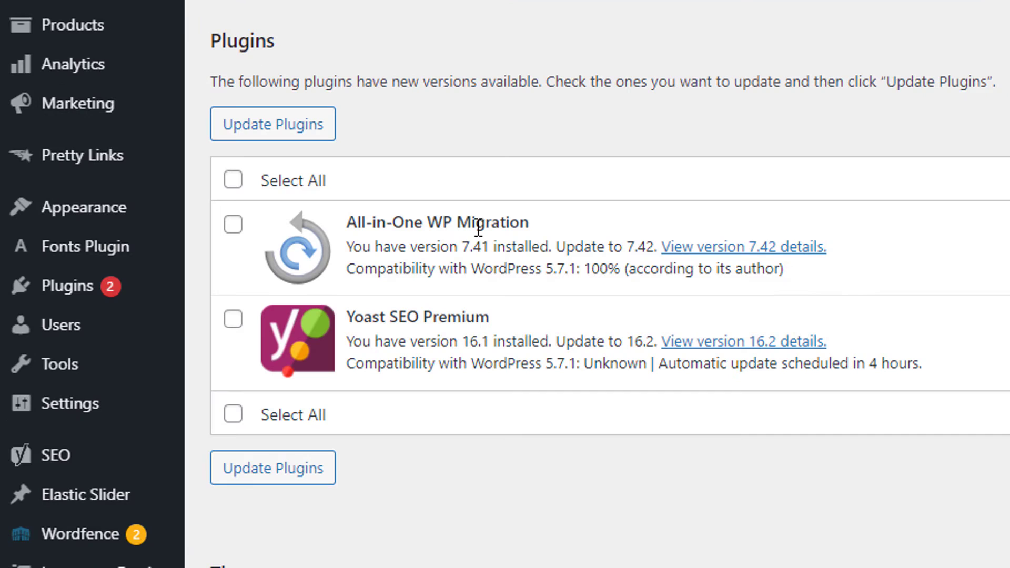
drag(472, 225, 394, 223)
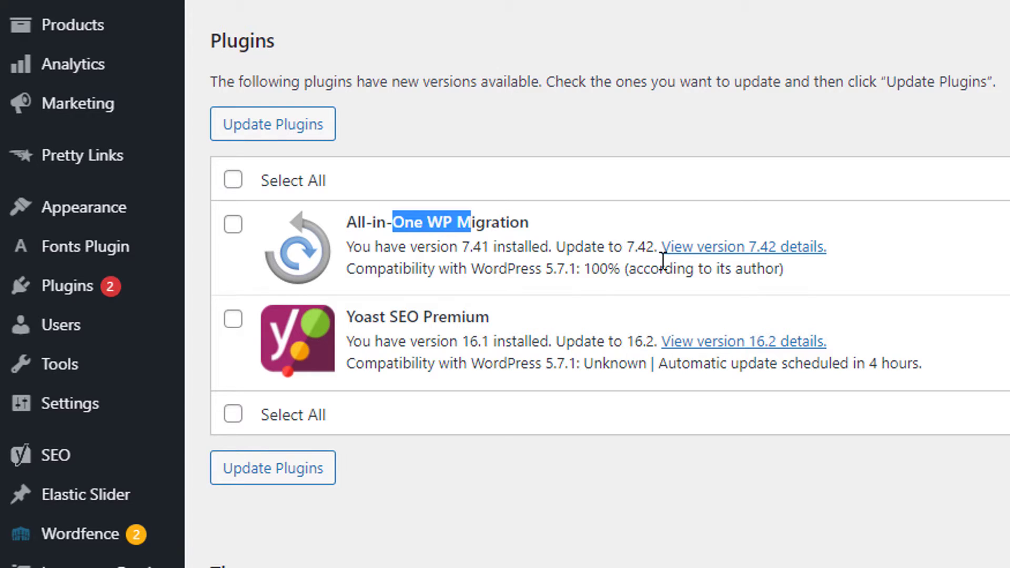
click(679, 112)
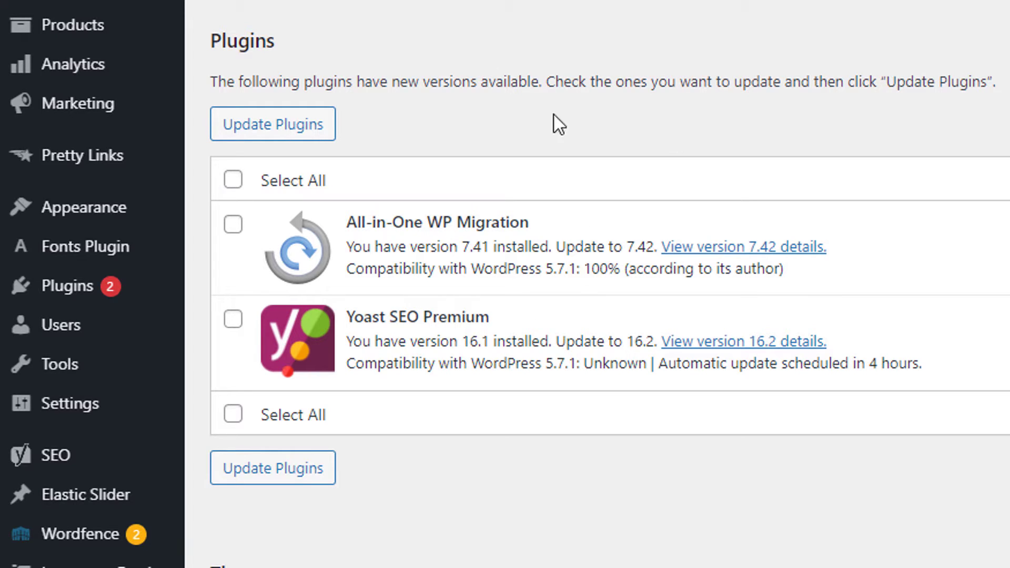
mouse_move(83, 385)
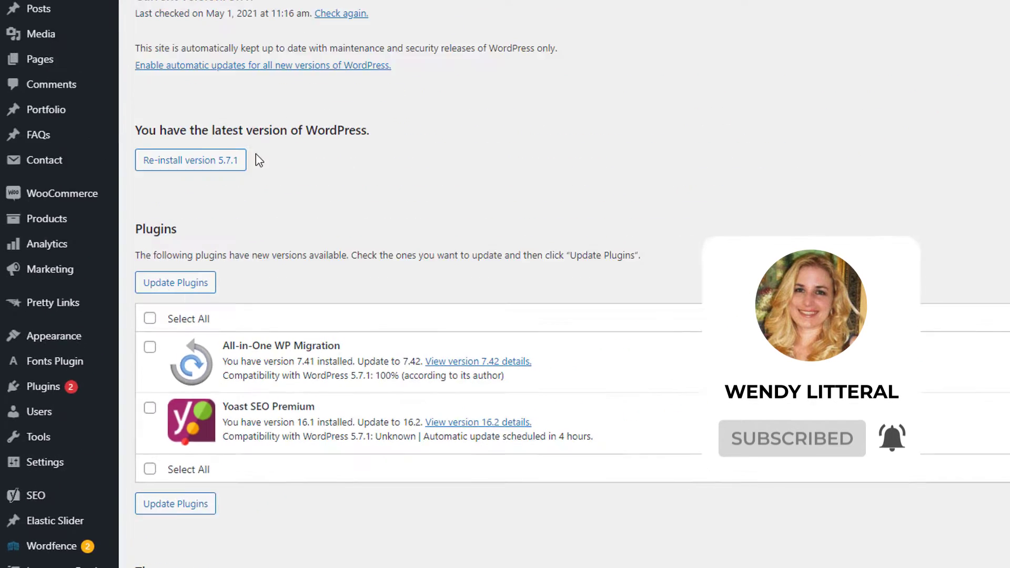
drag(122, 318, 504, 347)
scroll(410, 474, down, 4)
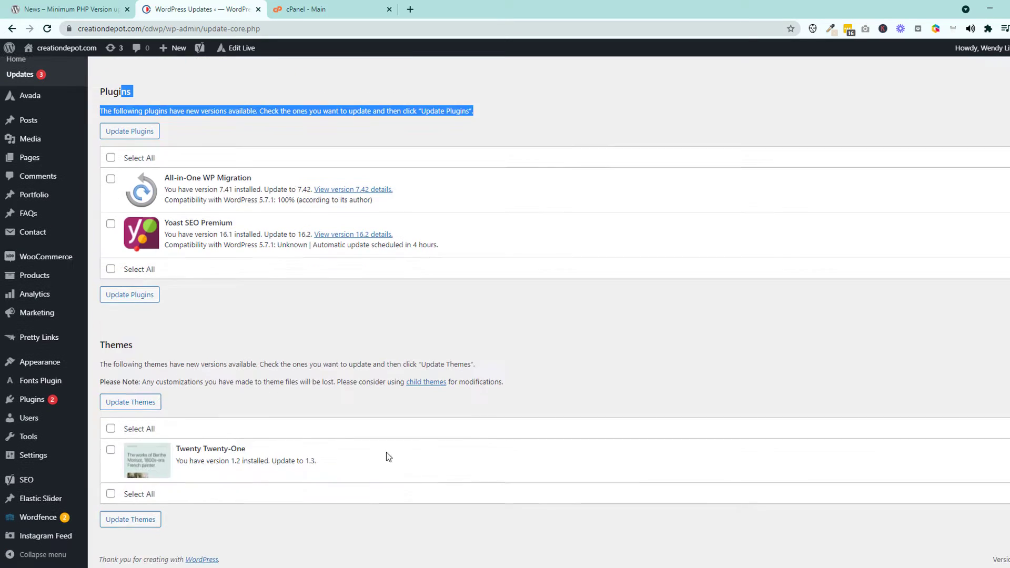
drag(111, 345, 344, 396)
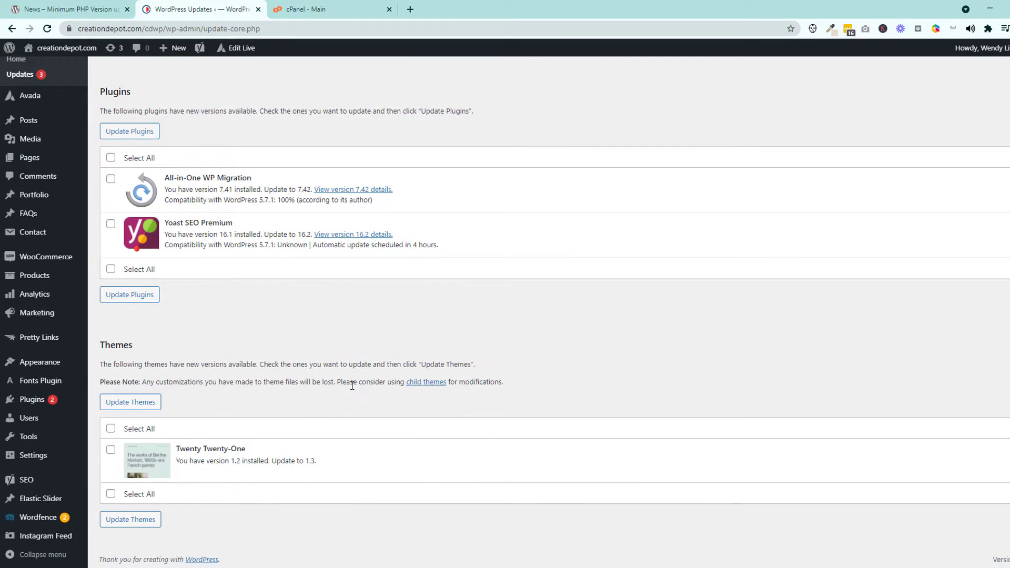
click(348, 385)
scroll(355, 390, up, 4)
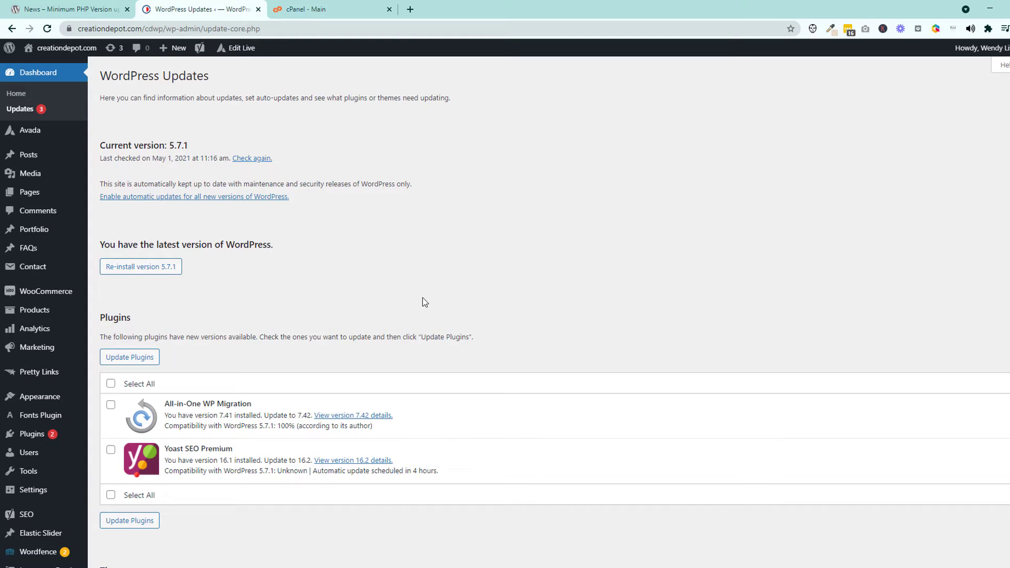
scroll(404, 311, down, 4)
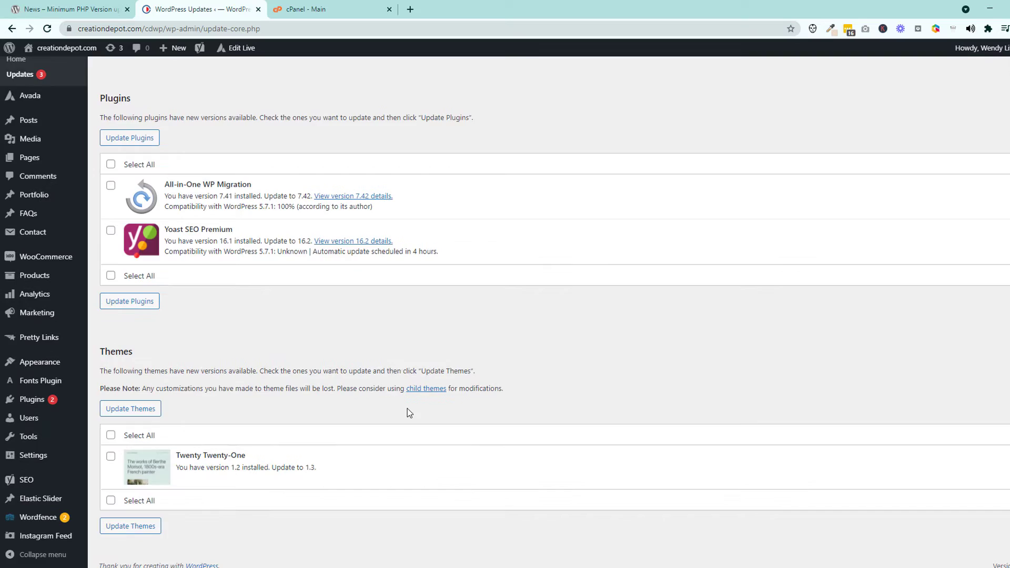
scroll(409, 413, up, 4)
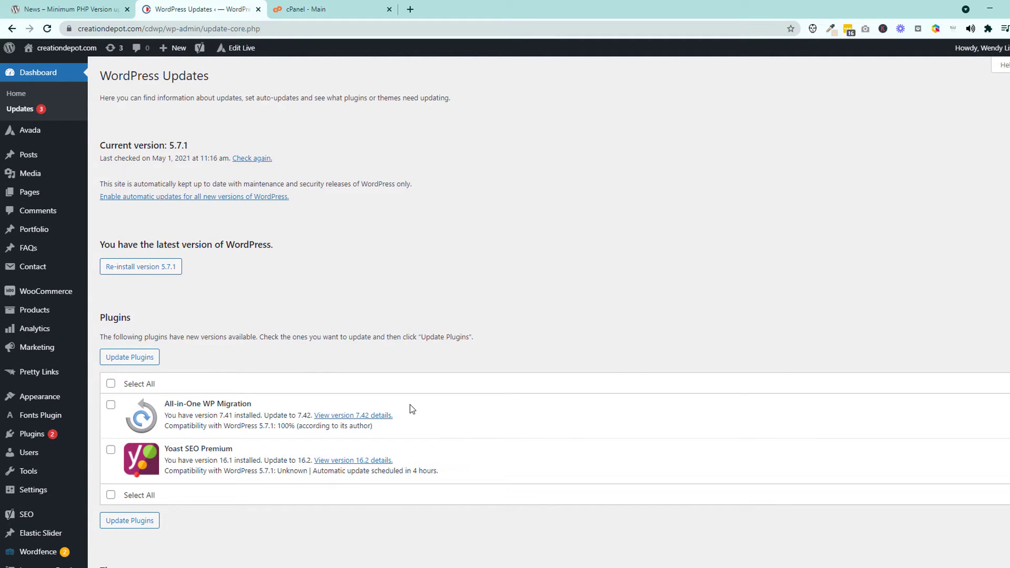
scroll(389, 413, down, 4)
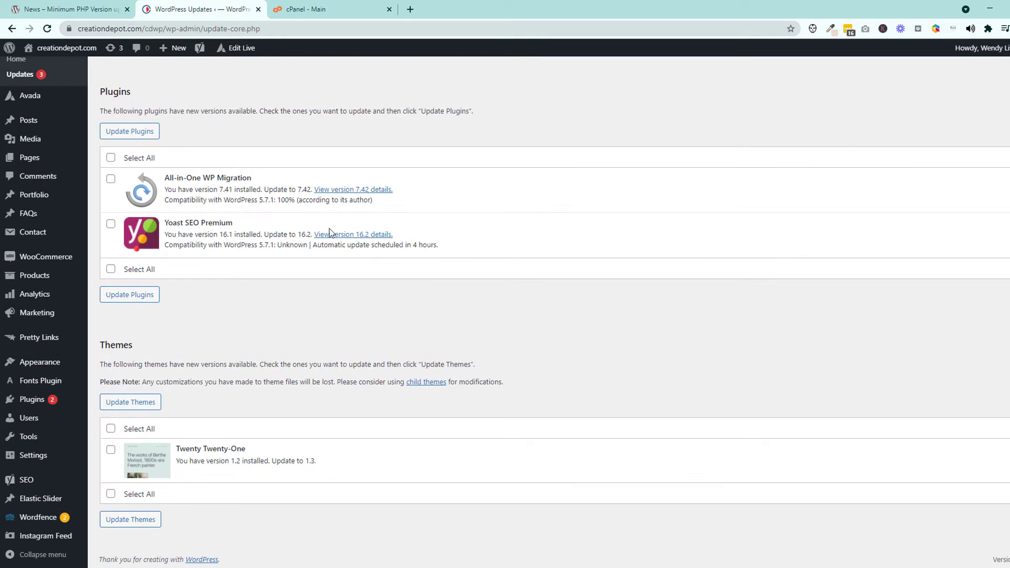
scroll(470, 394, up, 4)
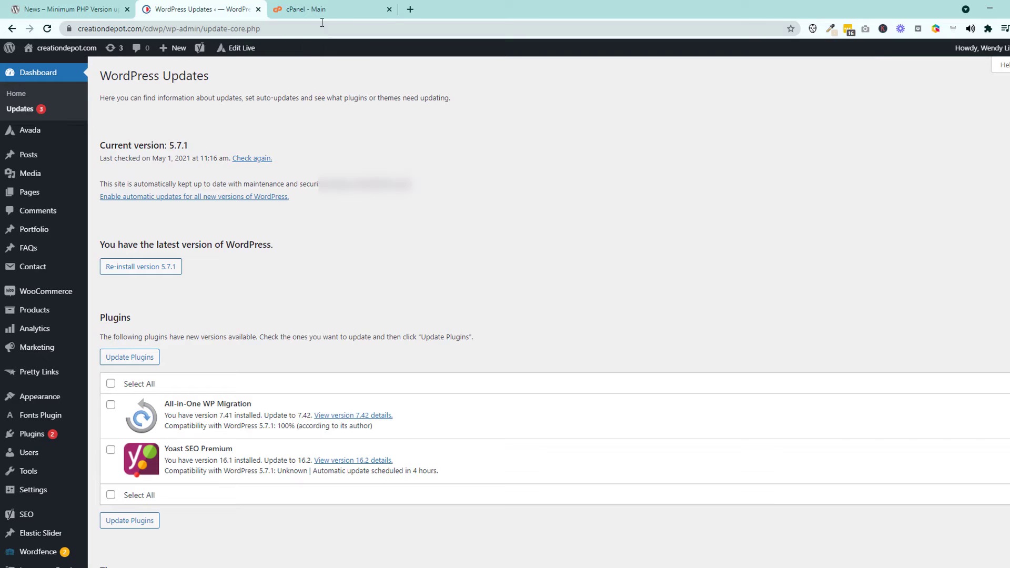
Switch to the cPanel main page and scroll down toward the Software section
click(331, 10)
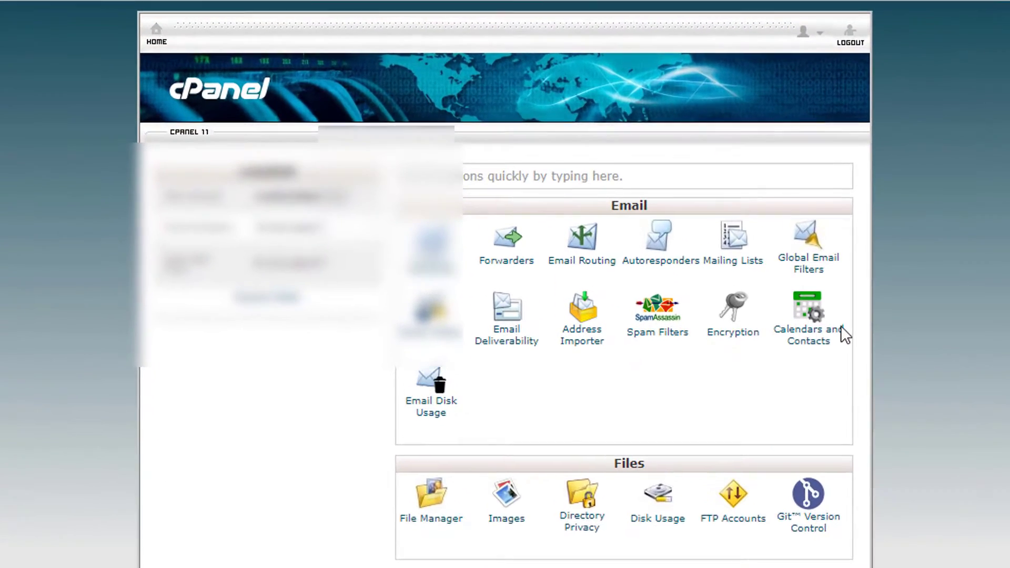
scroll(863, 355, down, 10)
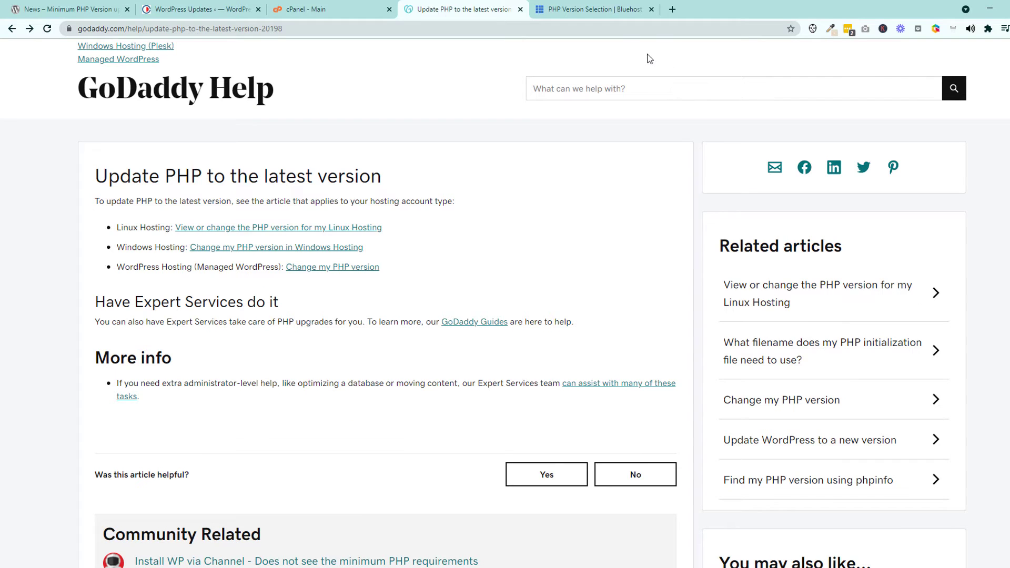
Switch to the Bluehost PHP Version Selection article and scroll through its steps
click(605, 9)
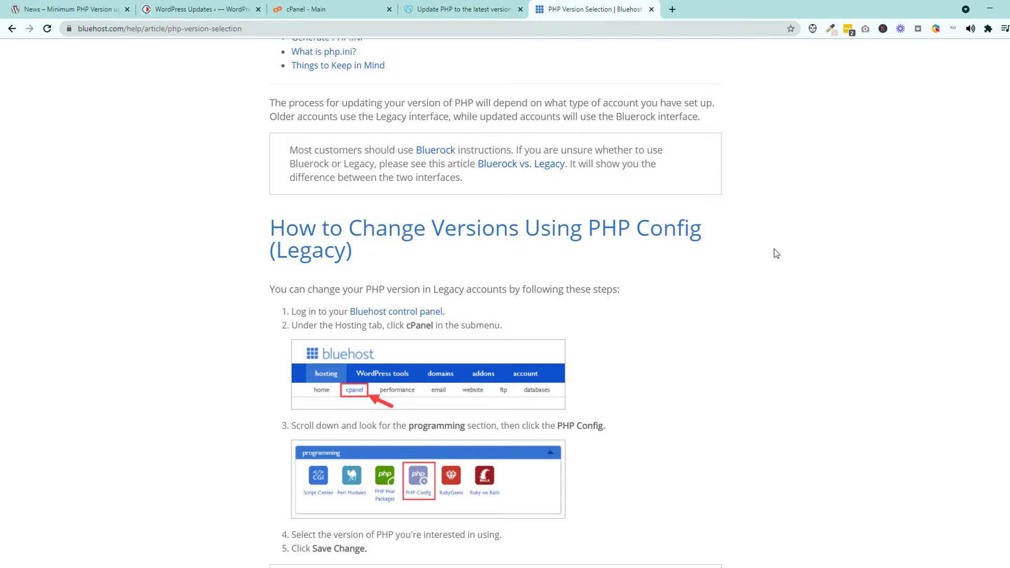
scroll(800, 293, down, 2)
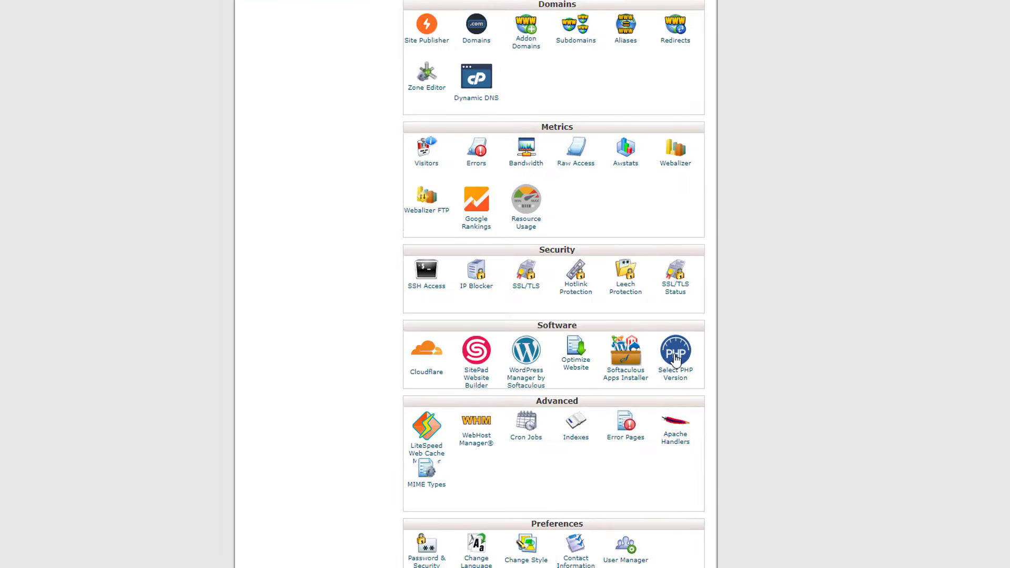
In Select PHP Version, change the current PHP version from 7.4 to 8.0 and apply it
click(692, 365)
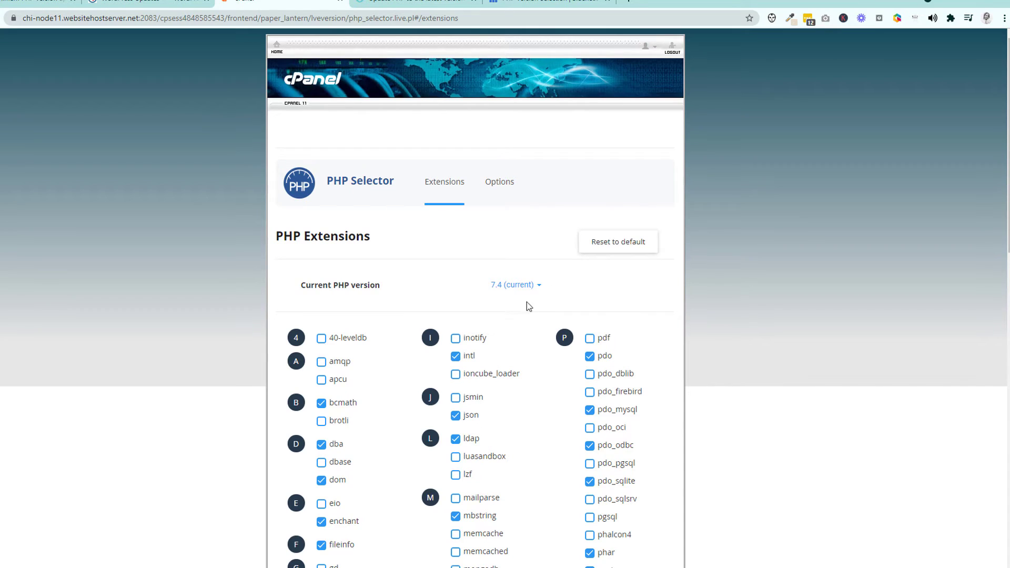
drag(306, 287, 373, 286)
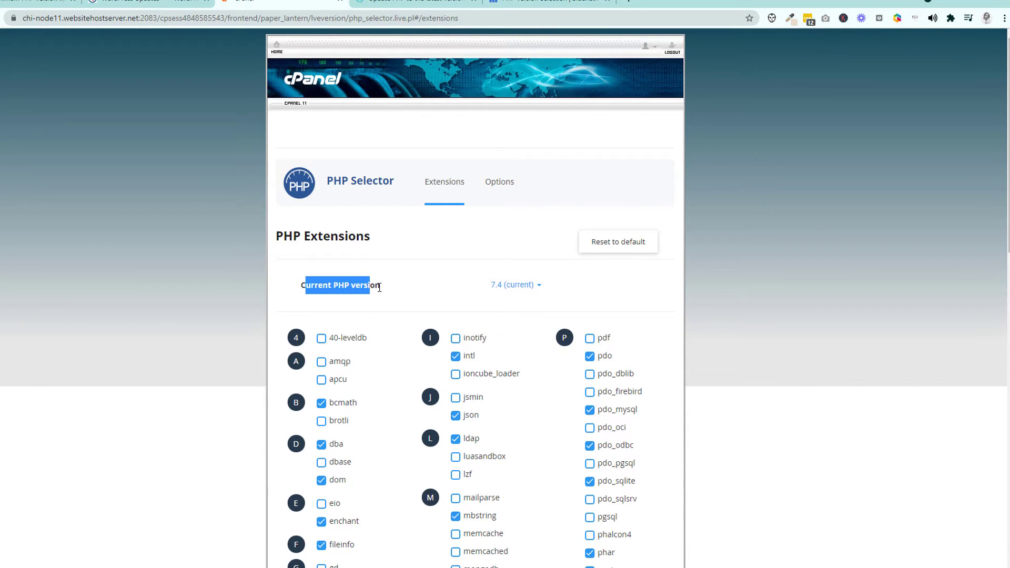
click(619, 296)
click(498, 289)
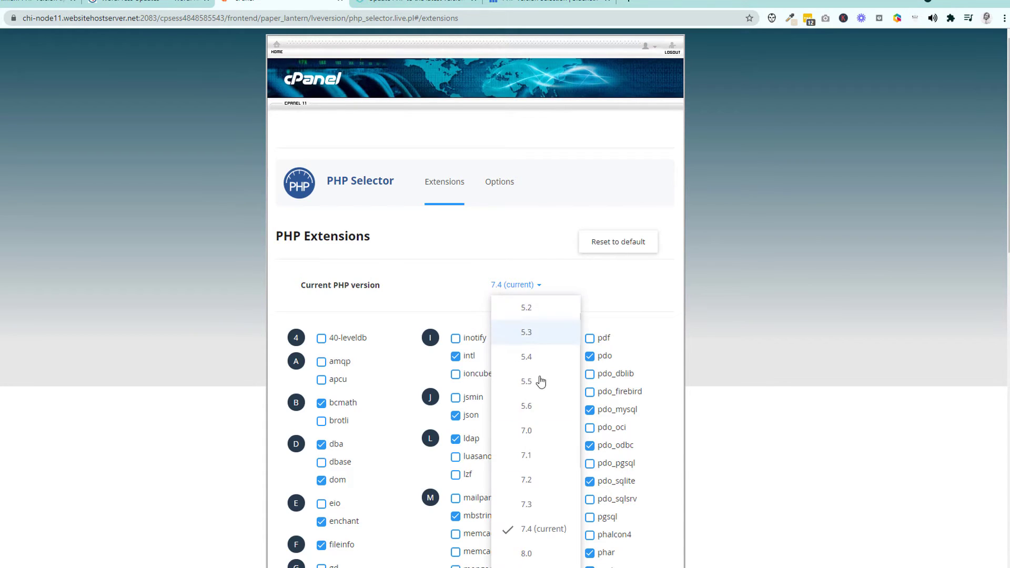
click(528, 554)
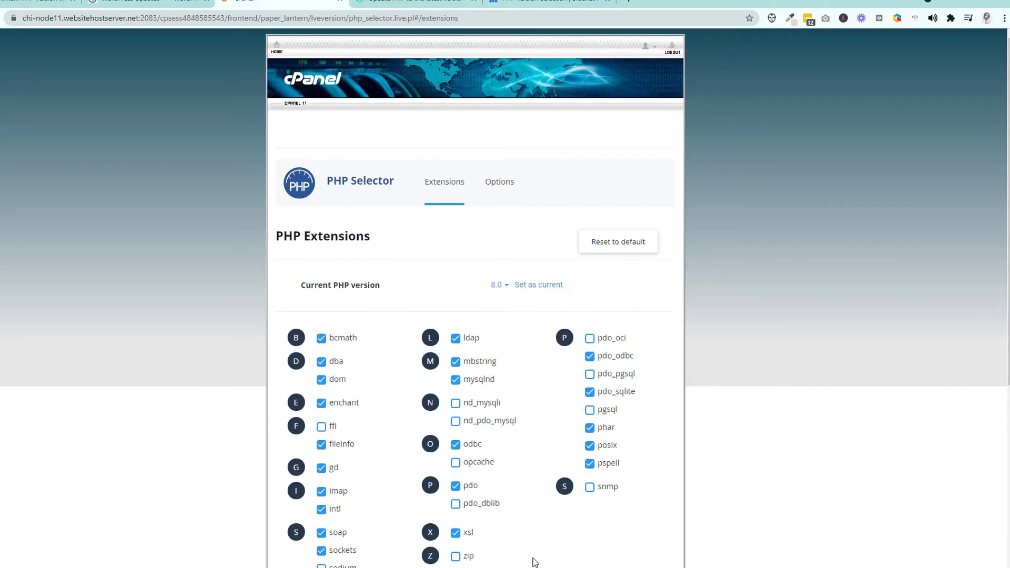
click(545, 287)
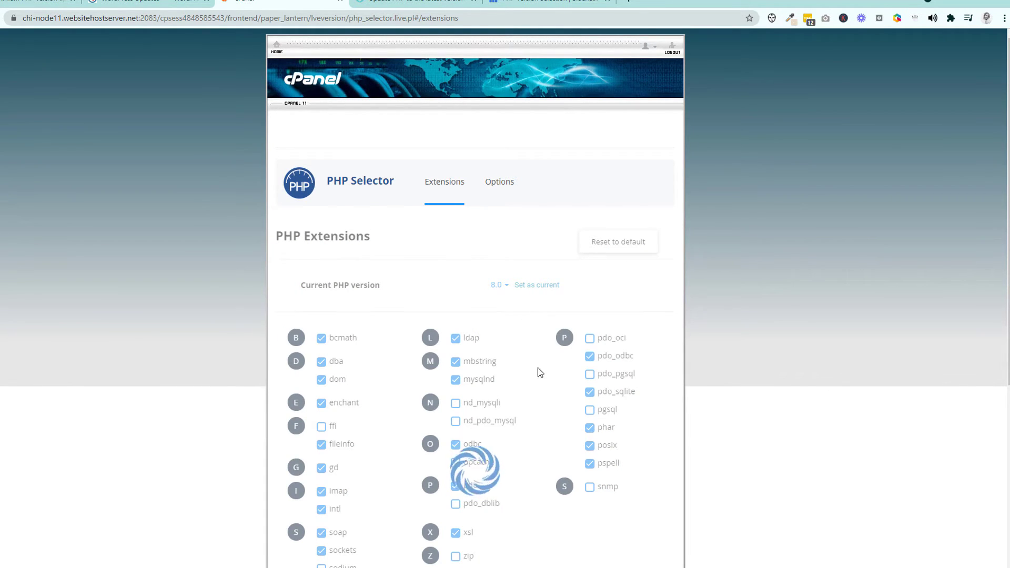
Scroll the Bluehost article to the Legacy PHP Config steps and highlight the Save Change step
click(416, 3)
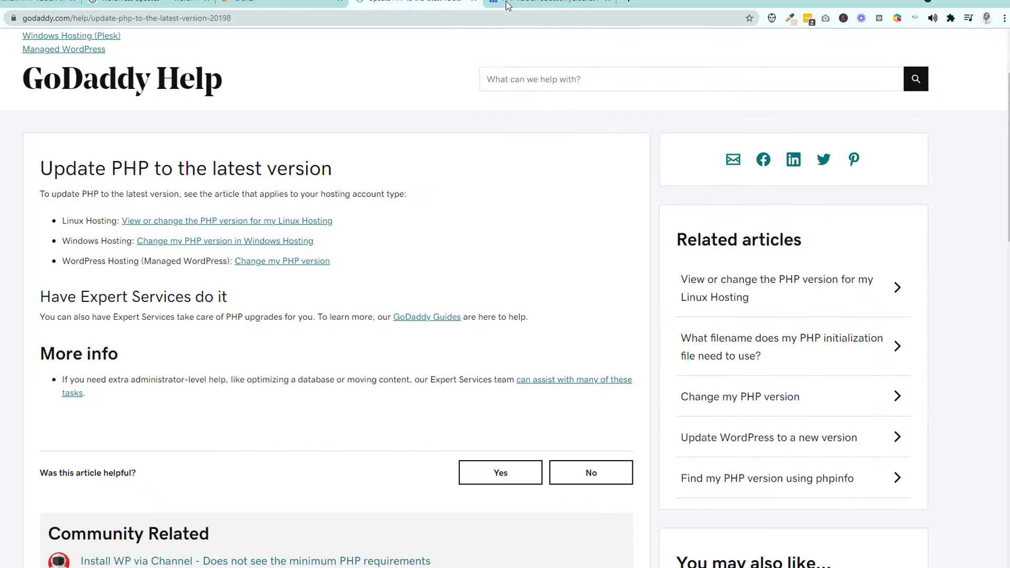
click(508, 5)
scroll(476, 367, down, 10)
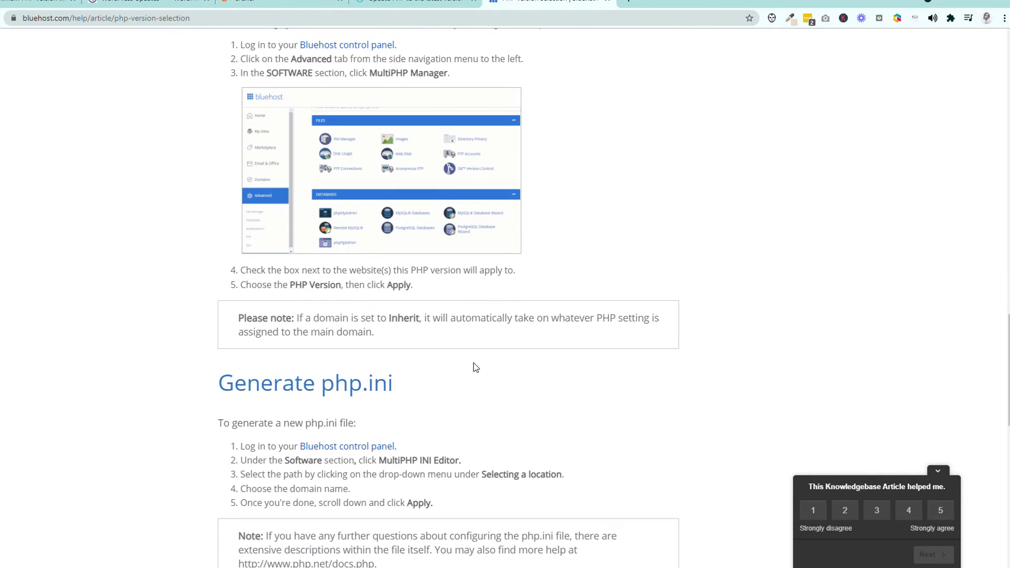
scroll(475, 368, down, 4)
scroll(478, 374, down, 5)
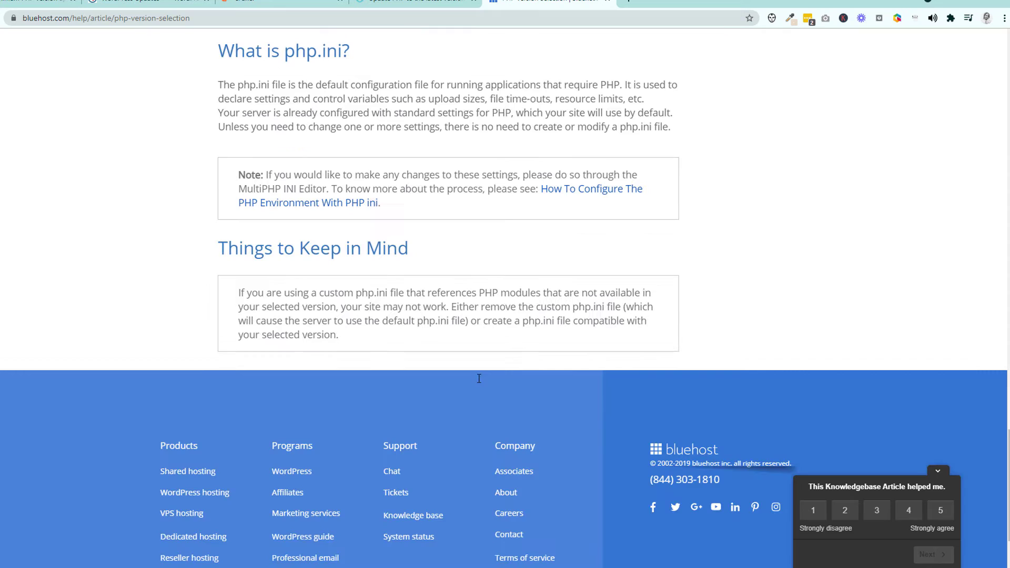
scroll(479, 378, up, 12)
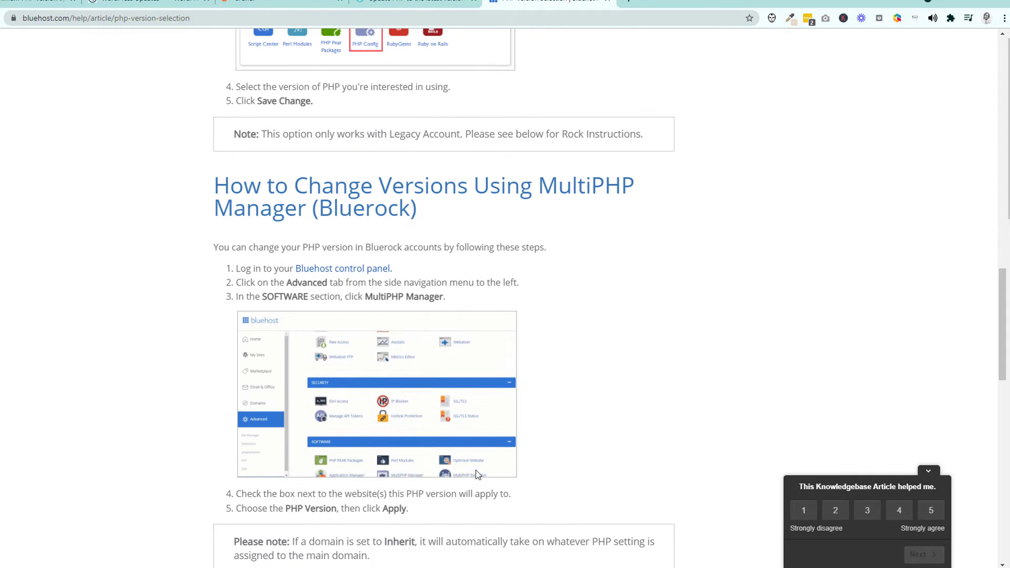
scroll(605, 389, up, 4)
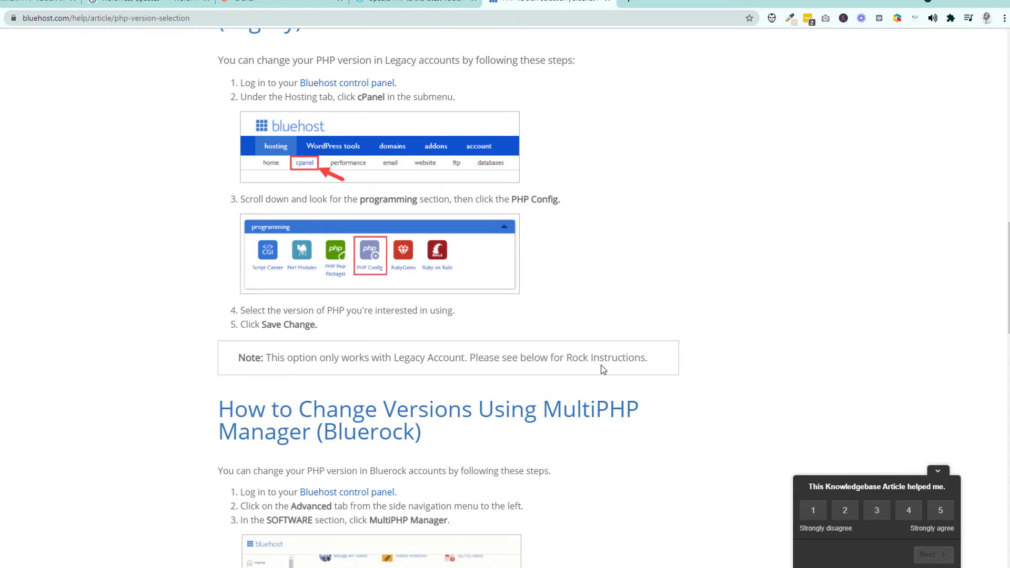
drag(272, 328, 318, 326)
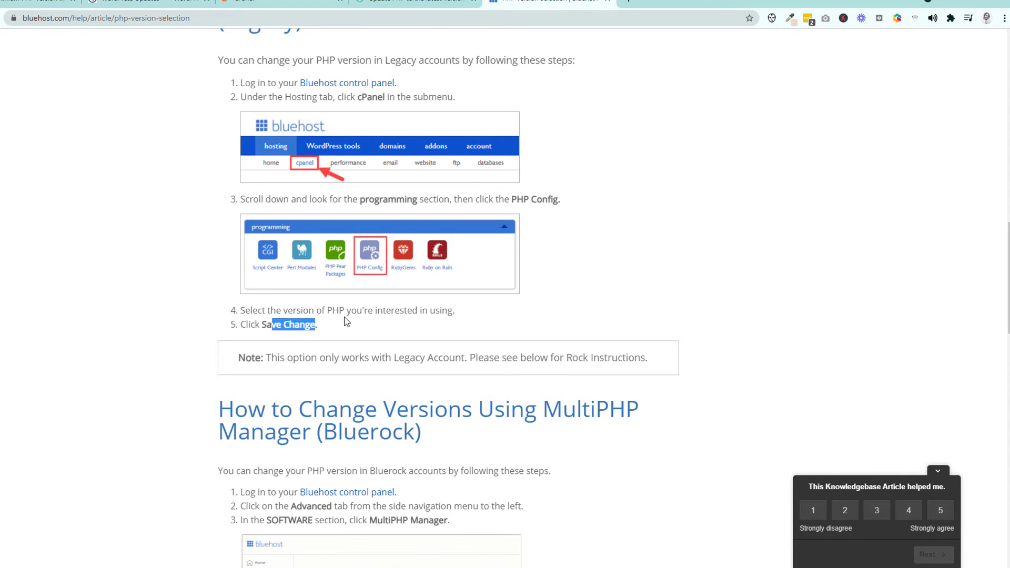
click(702, 288)
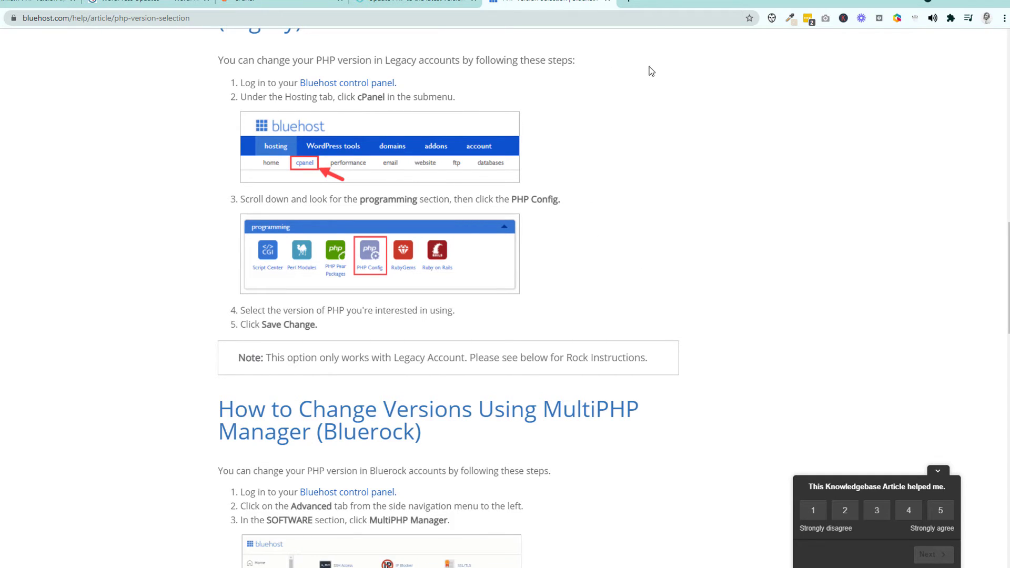
Reload the homepage in a new tab to reveal the PHP 8.0 critical error, then return to cPanel
click(150, 1)
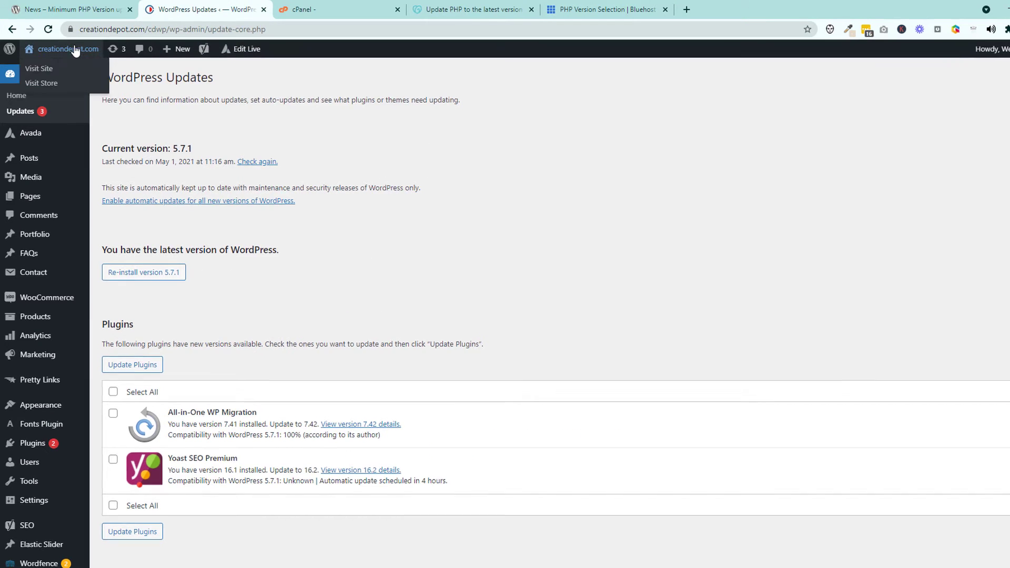
right_click(94, 48)
click(106, 55)
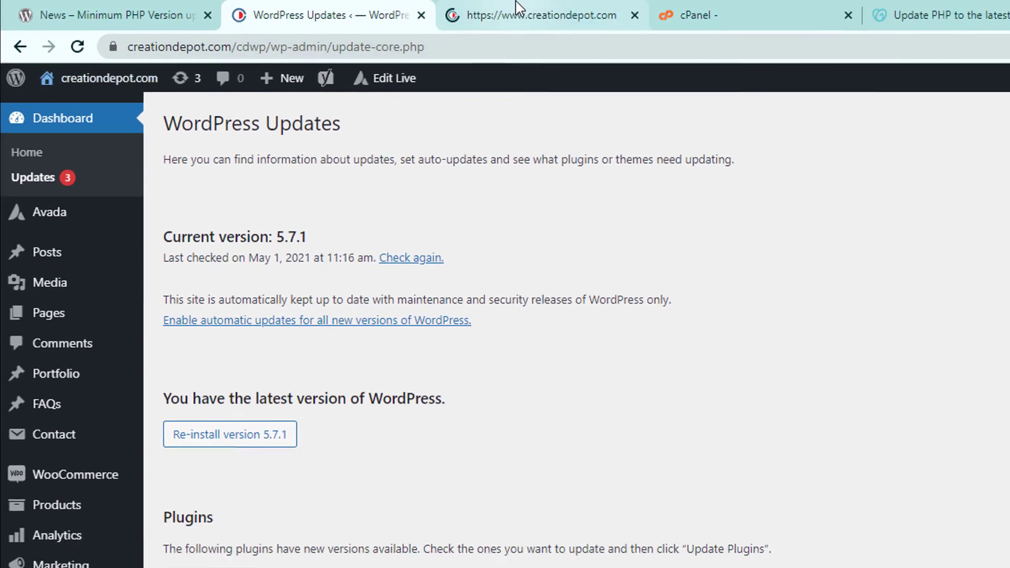
click(534, 15)
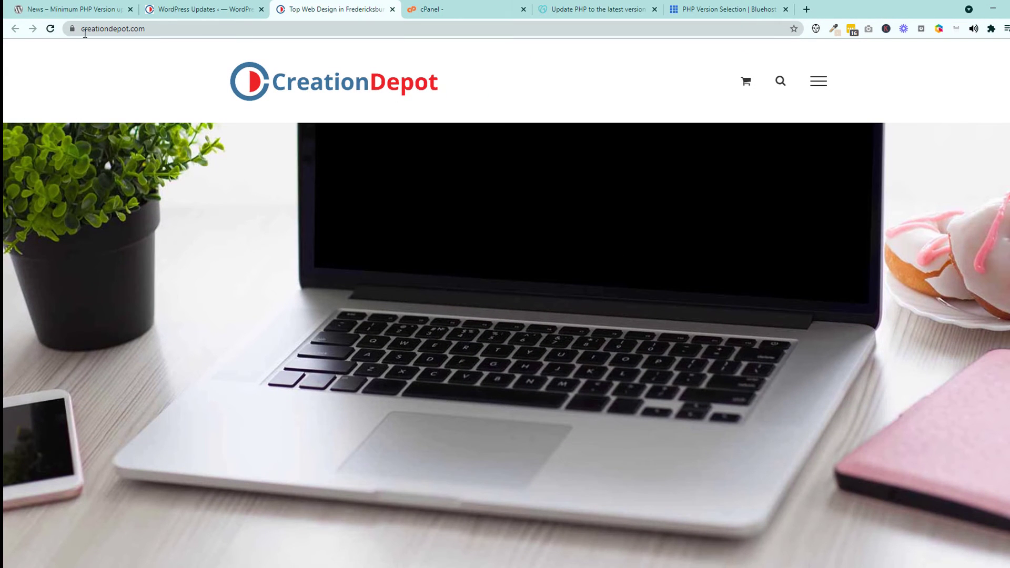
click(51, 29)
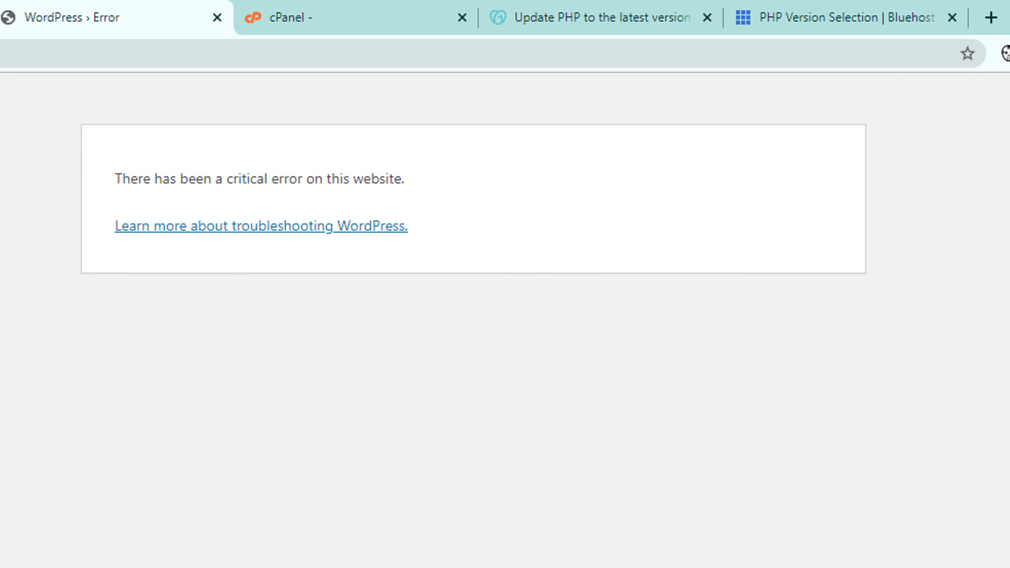
drag(132, 185, 415, 190)
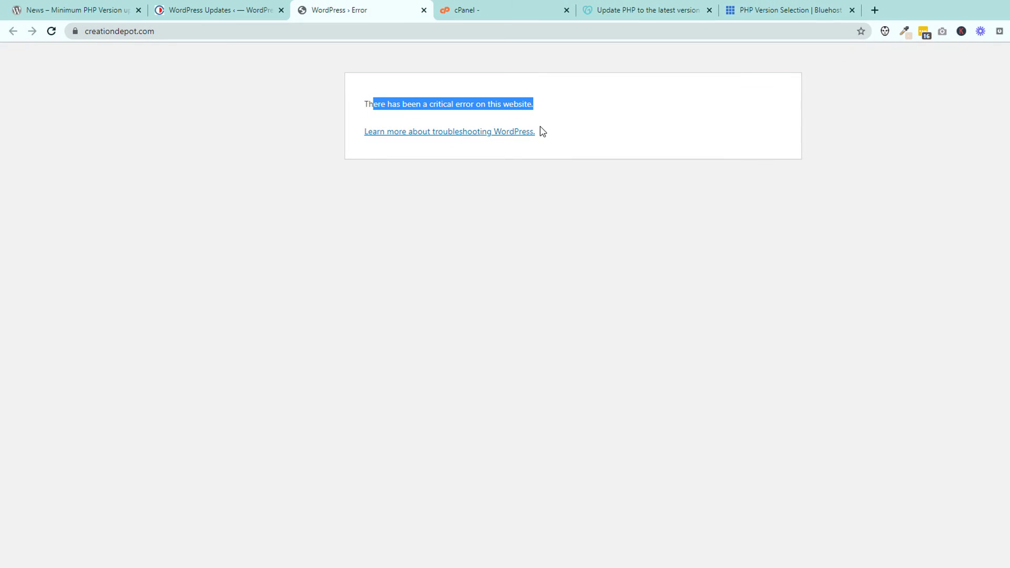
click(185, 10)
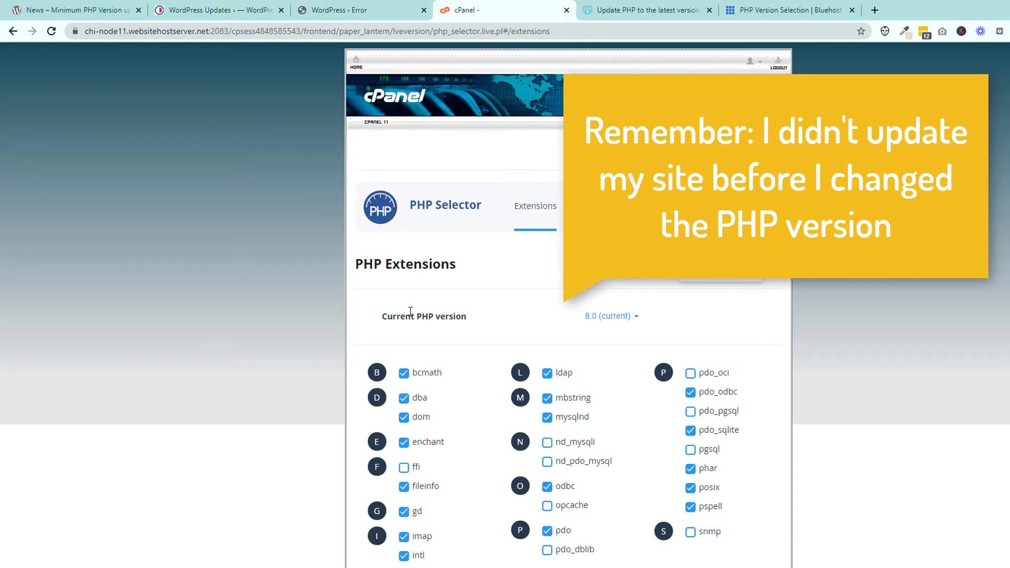
drag(401, 315, 498, 318)
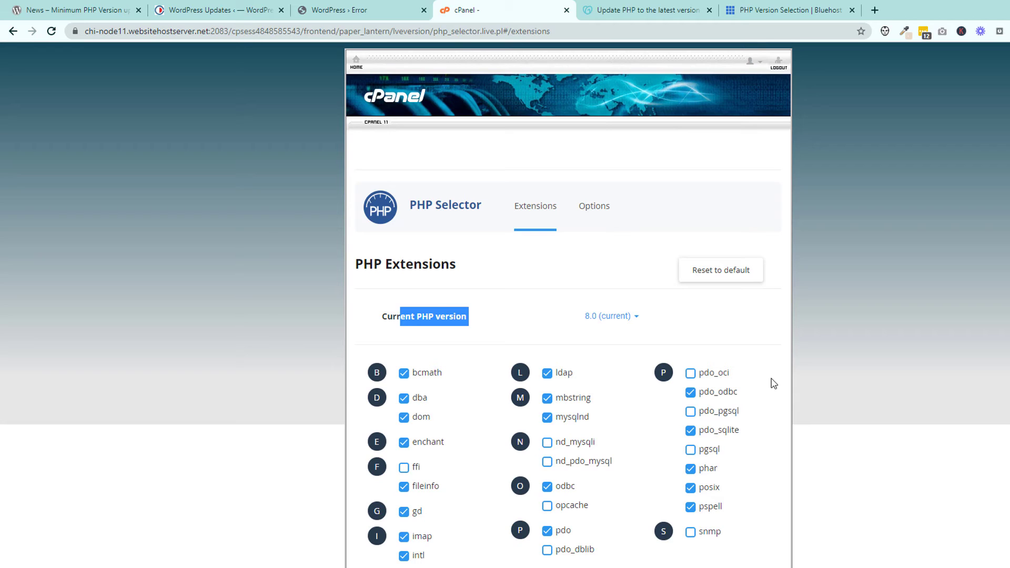
Pick 7.4 from the '8.0 (current)' version dropdown and set it as current
click(788, 344)
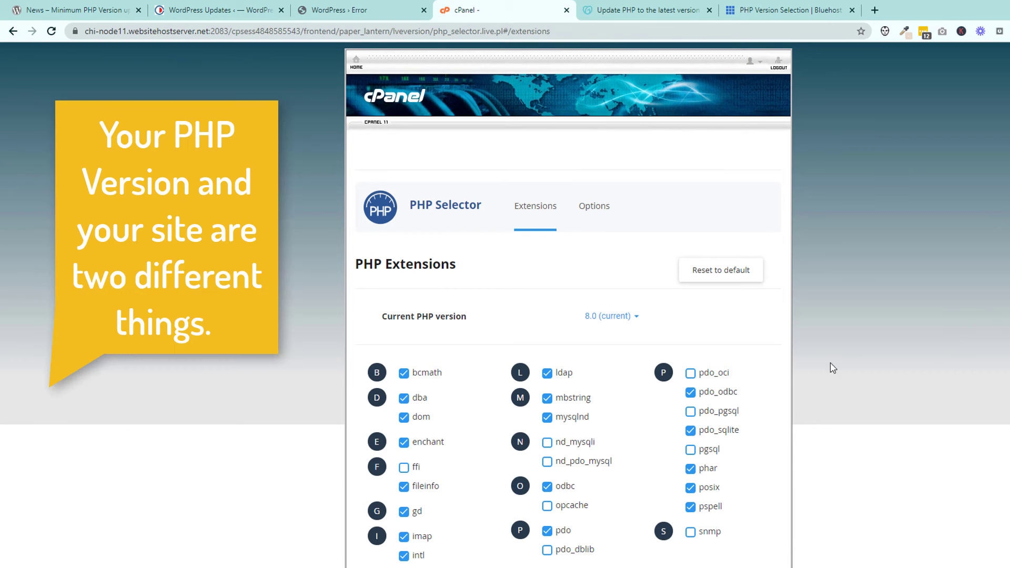
click(609, 318)
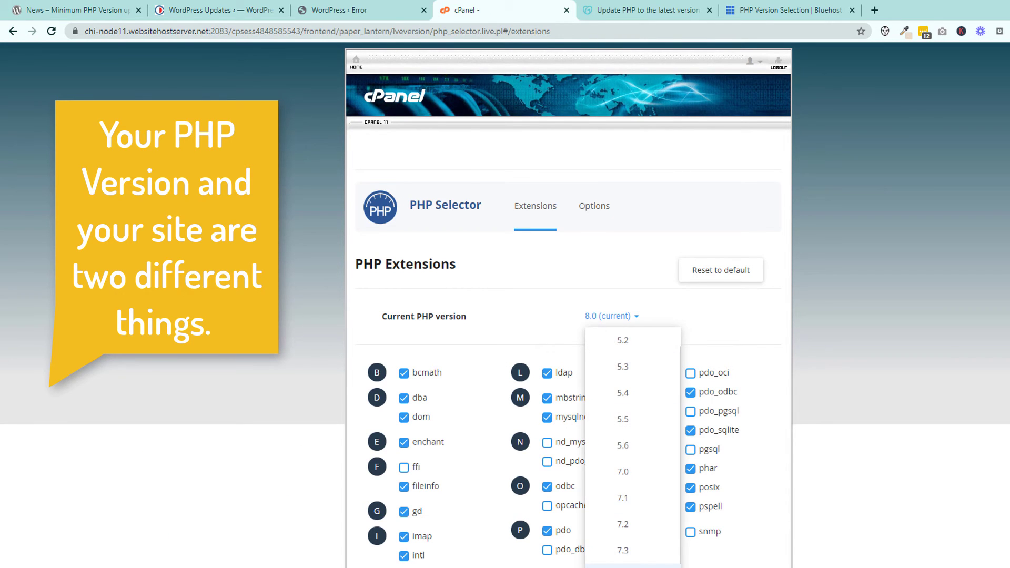
click(621, 552)
click(651, 319)
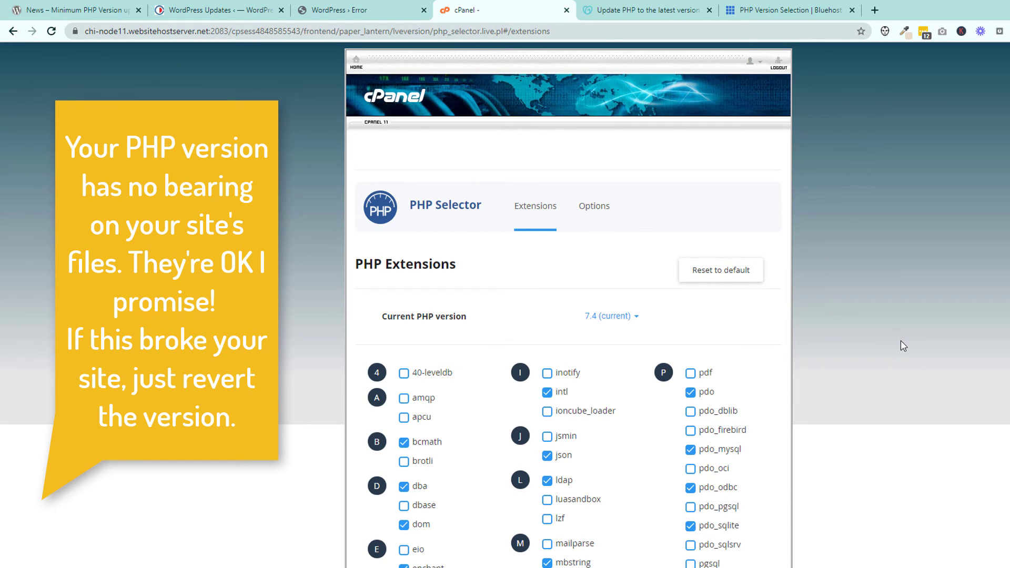
Reload the critical error tab to confirm the CreationDepot homepage loads normally on PHP 7.4
click(329, 9)
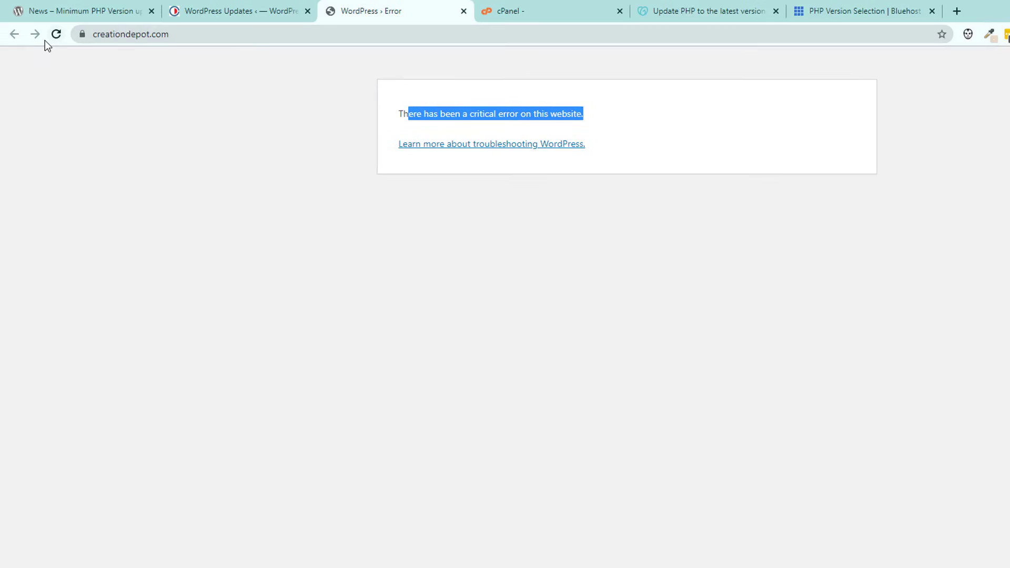
click(64, 40)
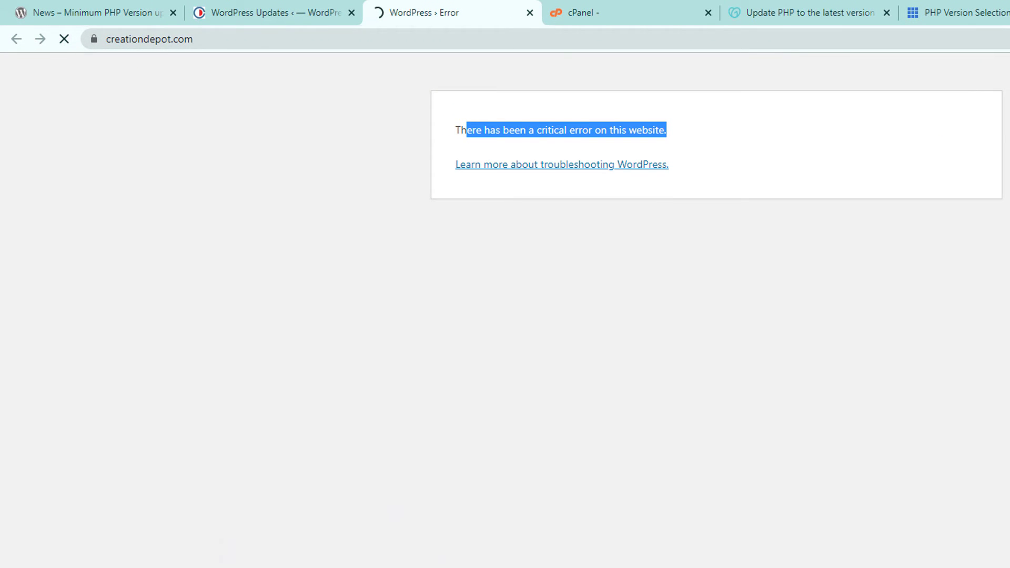
scroll(705, 557, down, 10)
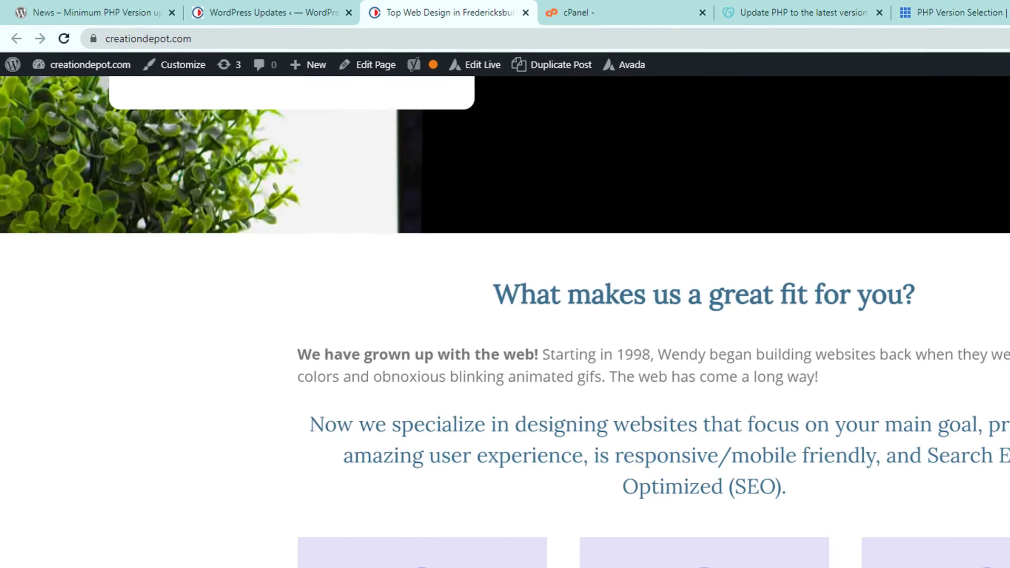
scroll(505, 316, up, 10)
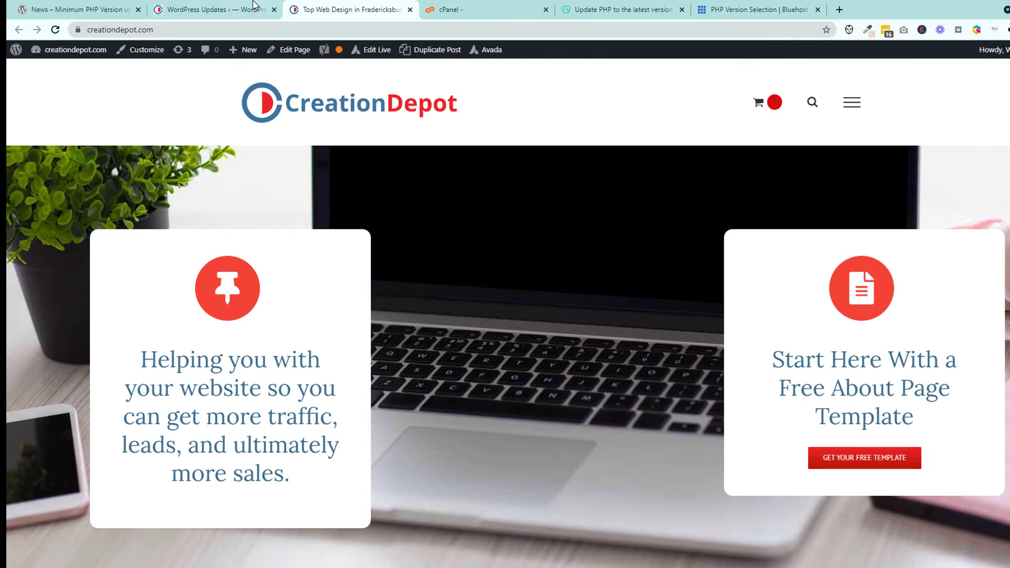
Check the WordPress Updates tab, then move through the GoDaddy and Bluehost PHP articles
click(253, 4)
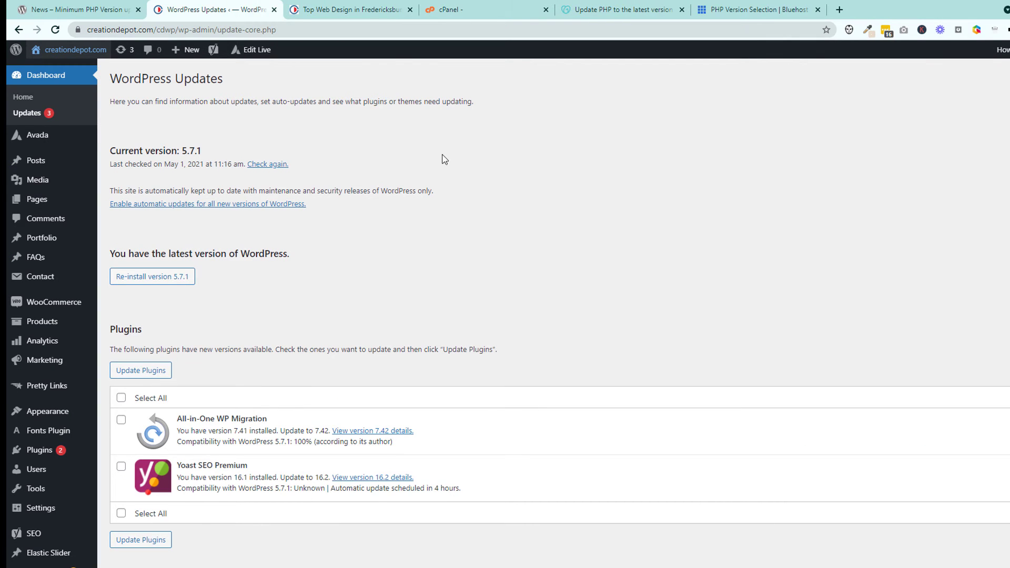
click(380, 5)
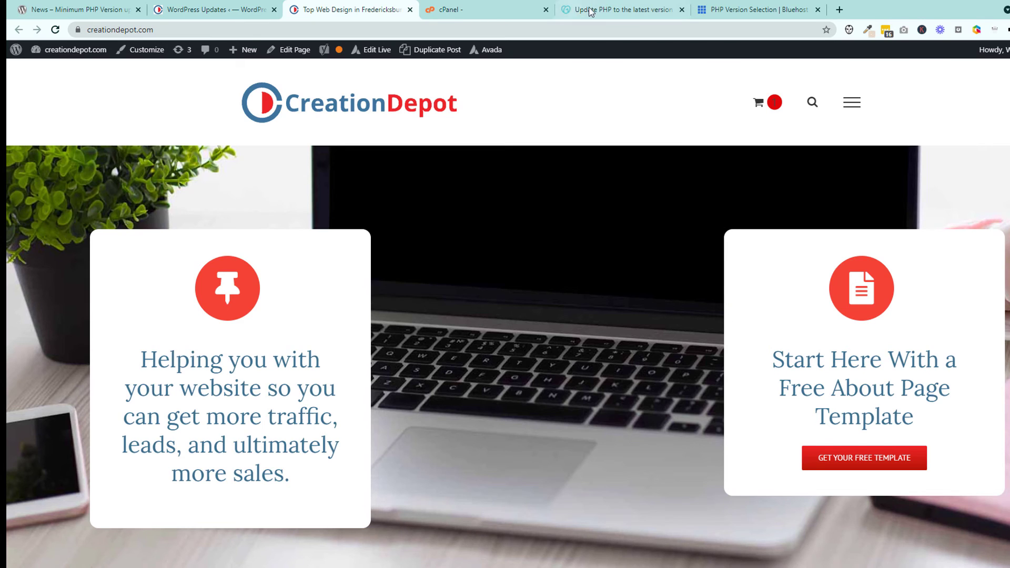
click(614, 7)
click(727, 12)
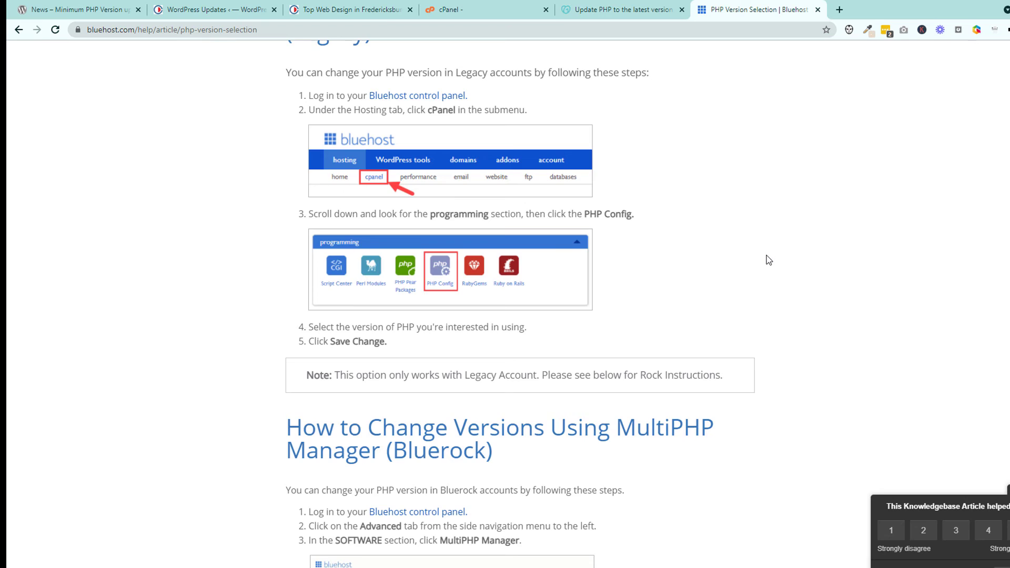
Scroll up the Bluehost article and glance at the GoDaddy PHP update article before returning
scroll(769, 260, up, 10)
click(649, 7)
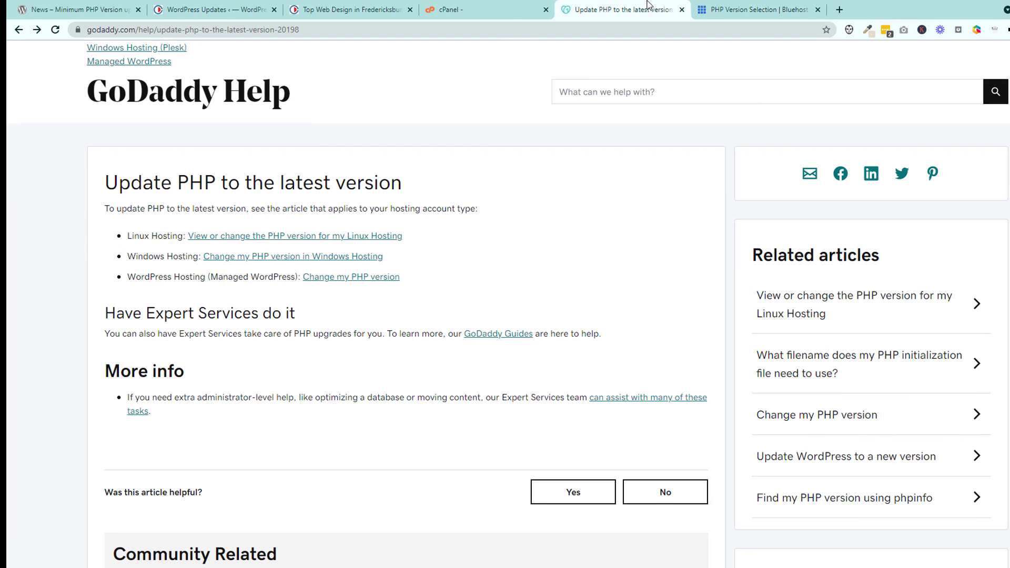
click(737, 7)
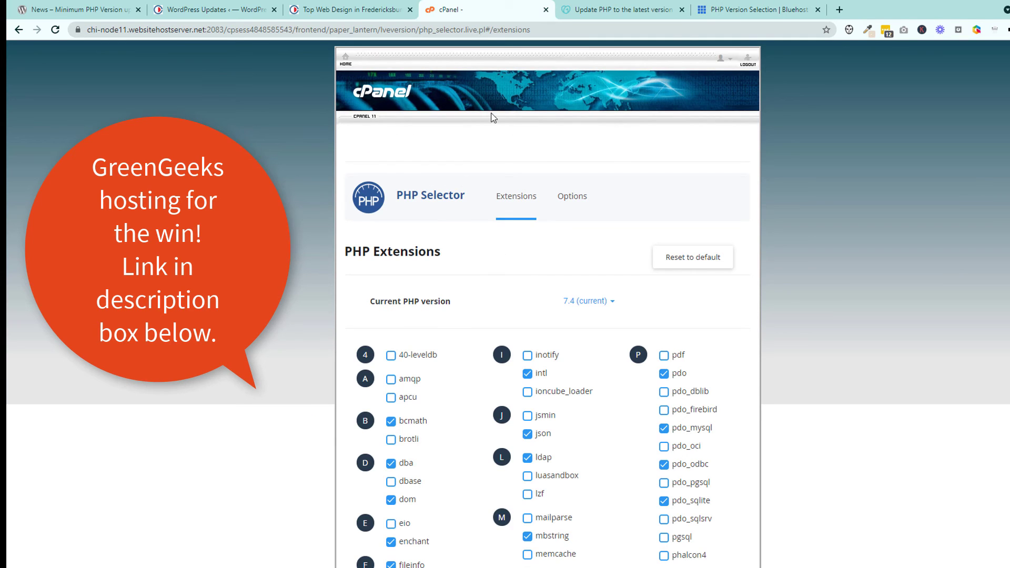
Return to cPanel HOME, scroll the main page, then view the restored CreationDepot homepage
click(344, 63)
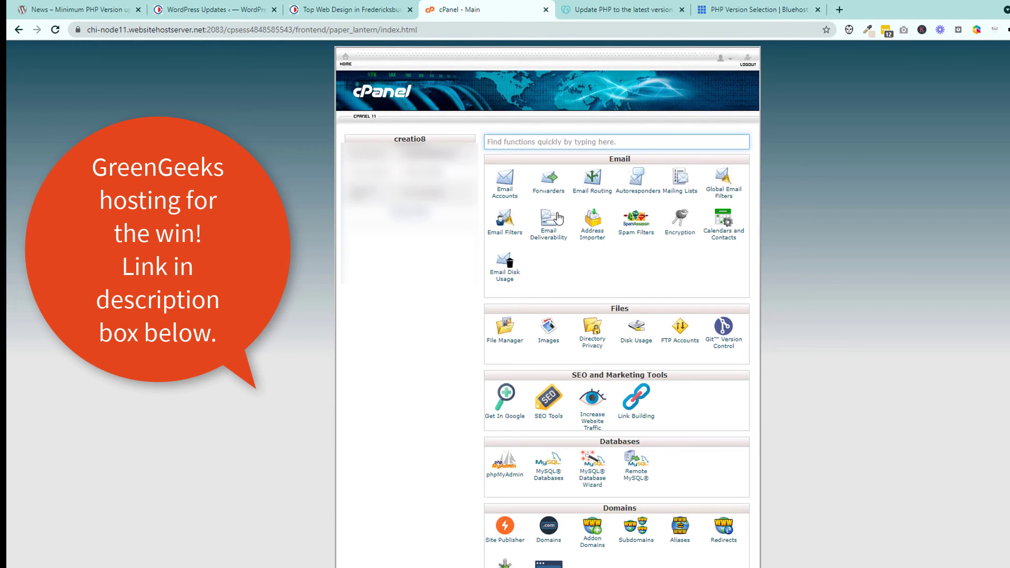
scroll(668, 384, down, 8)
click(331, 10)
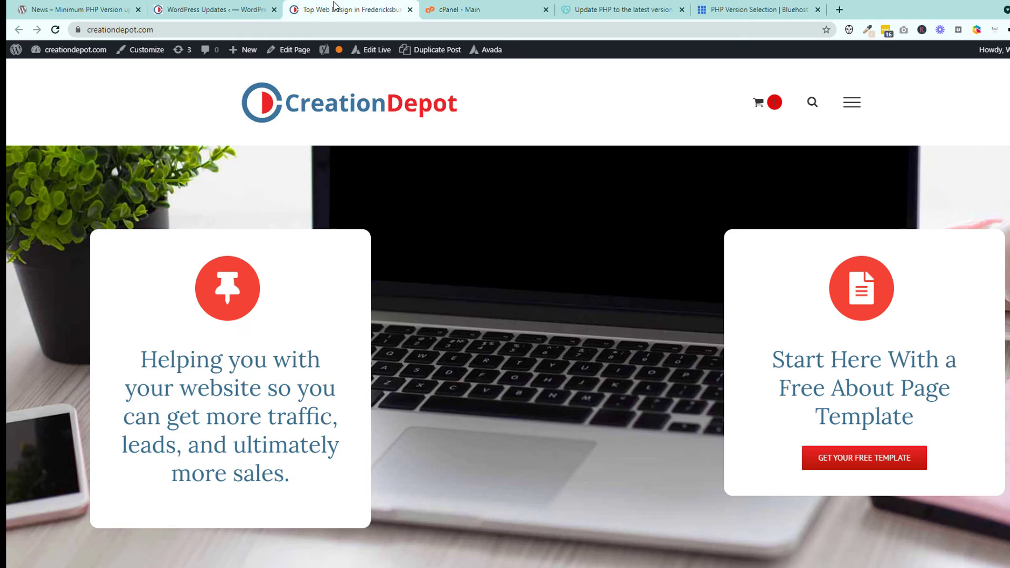